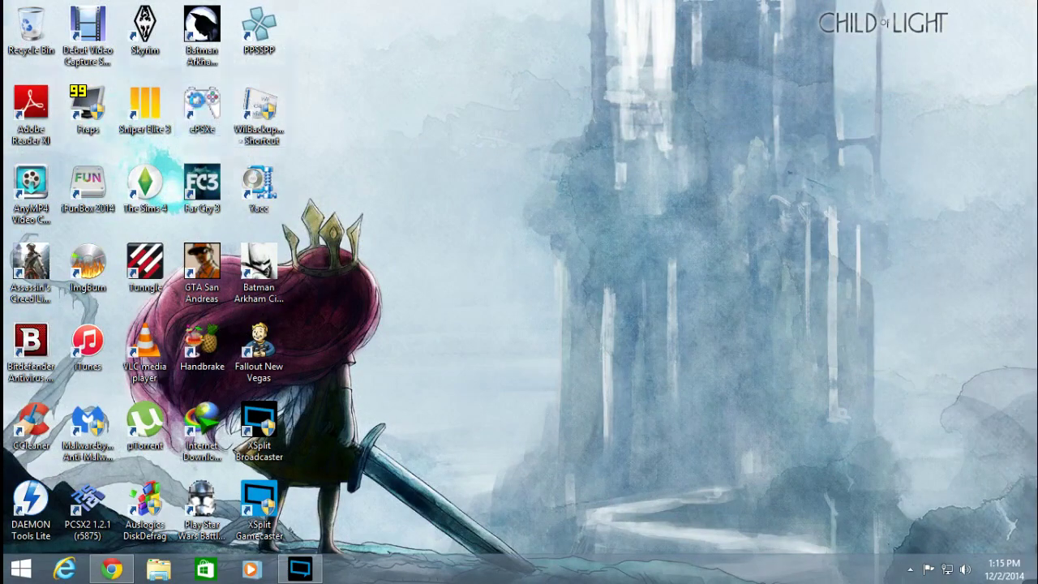
Launch the ePSXe emulator from its desktop shortcut, closing and reopening it once.
double_click(202, 106)
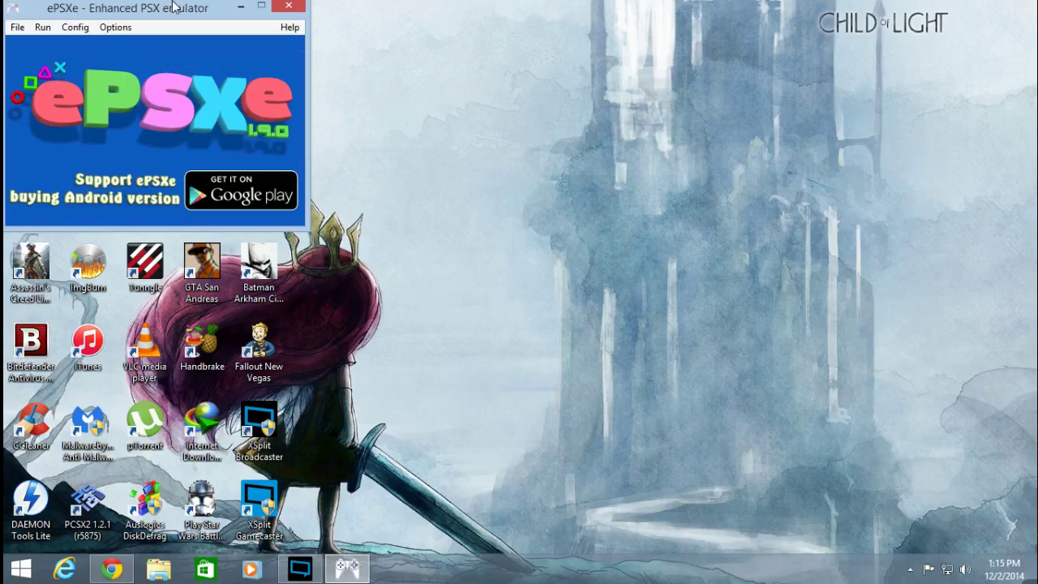
click(286, 8)
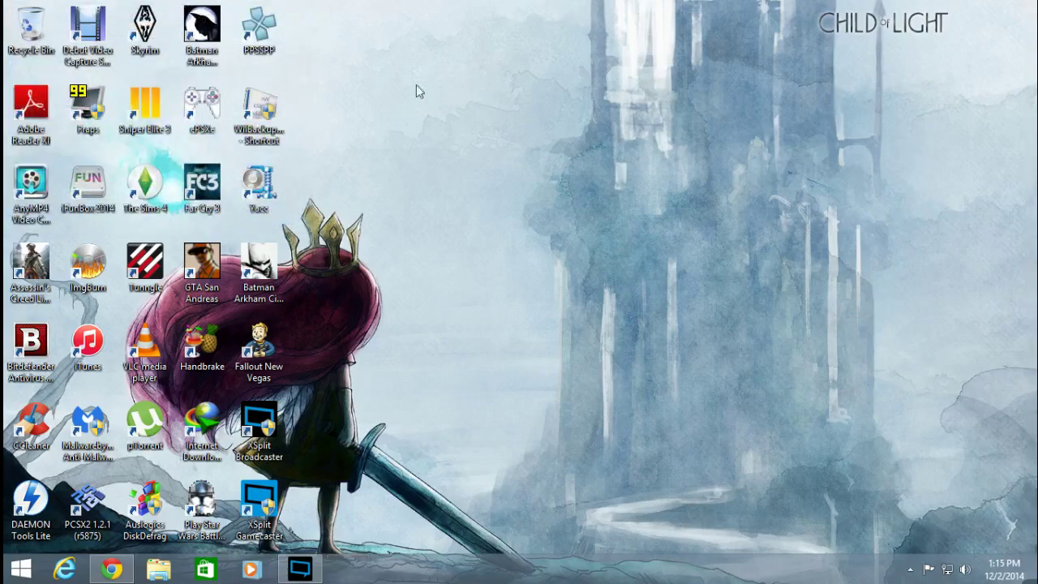
double_click(196, 114)
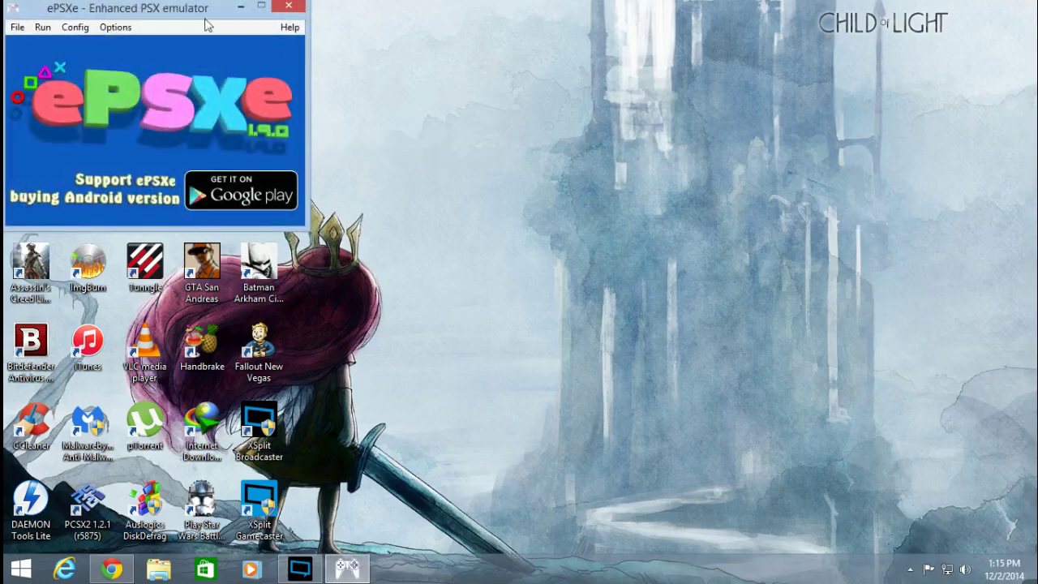
Bring up the gamepad configuration for Port 1, Pad 1 and accept its button mapping.
click(71, 33)
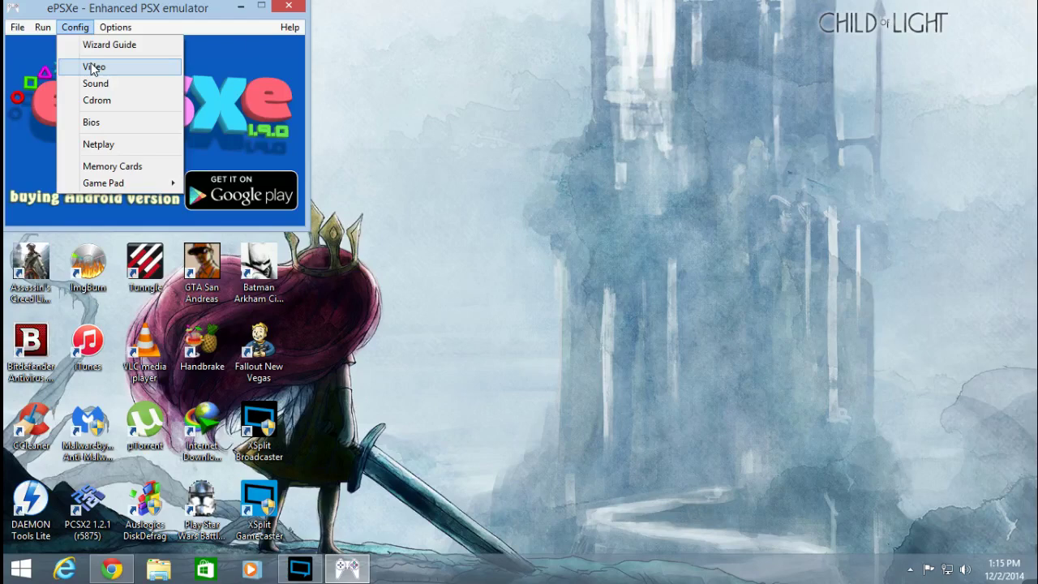
mouse_move(138, 184)
mouse_move(233, 185)
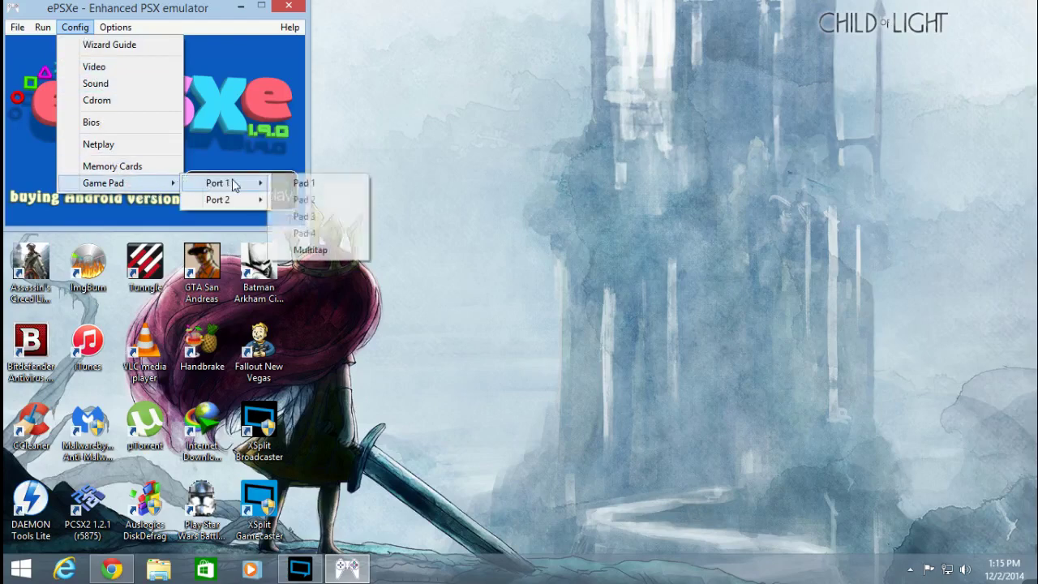
click(302, 184)
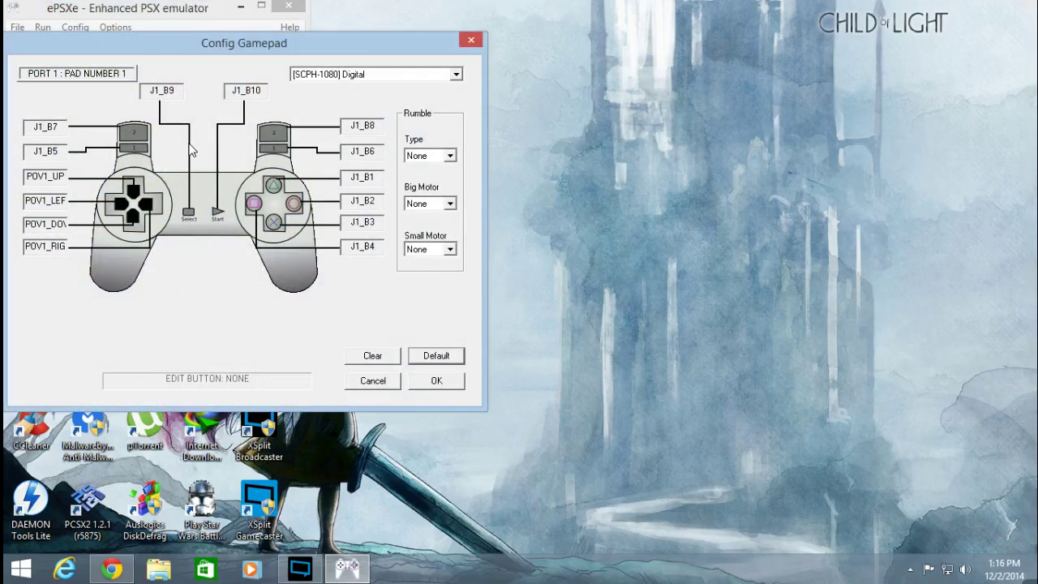
click(438, 382)
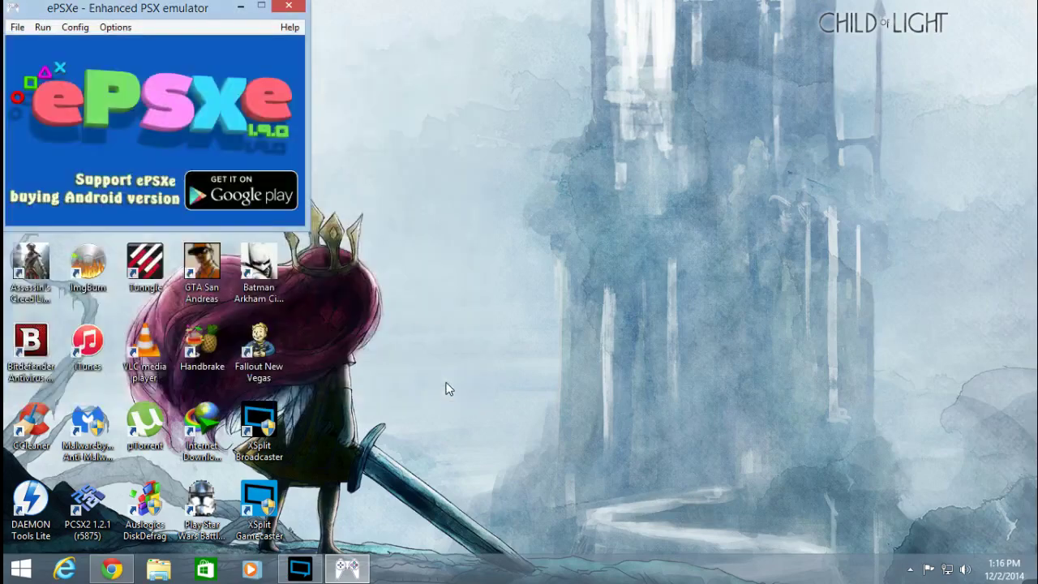
Choose Pete's OpenGL2 Driver 2.9 as the main video plugin and test it.
click(70, 29)
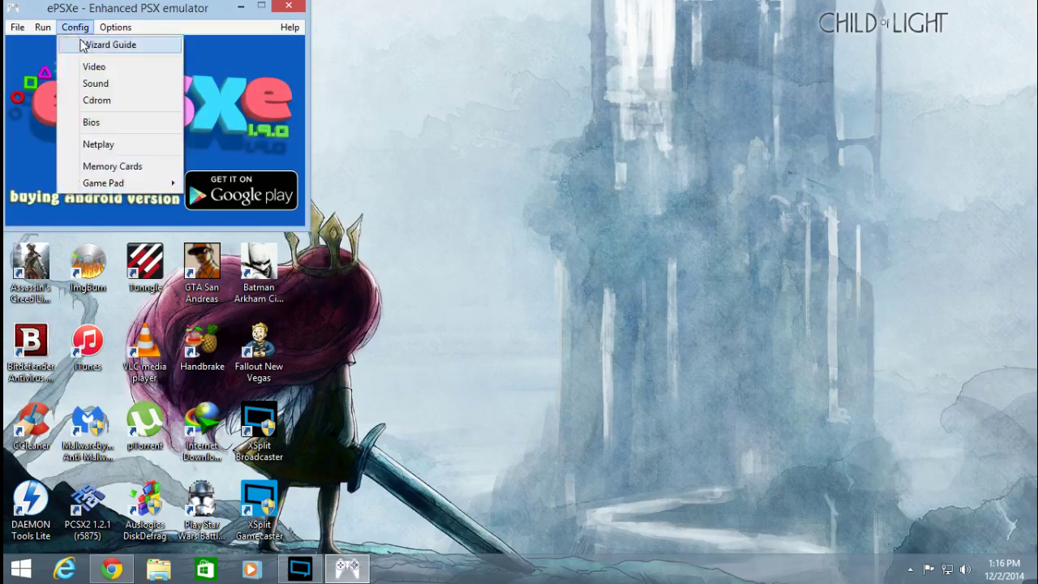
click(89, 68)
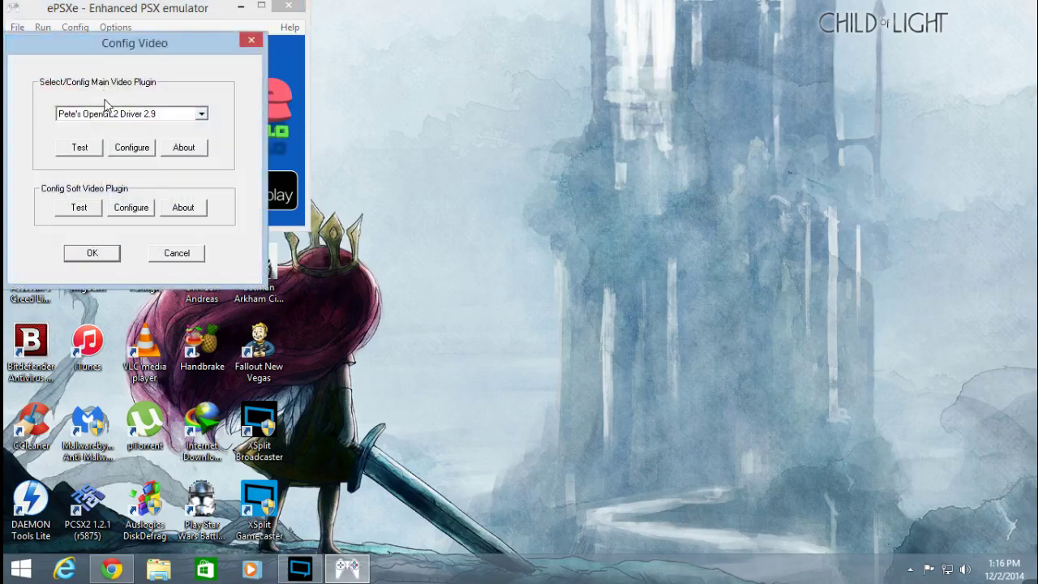
click(200, 115)
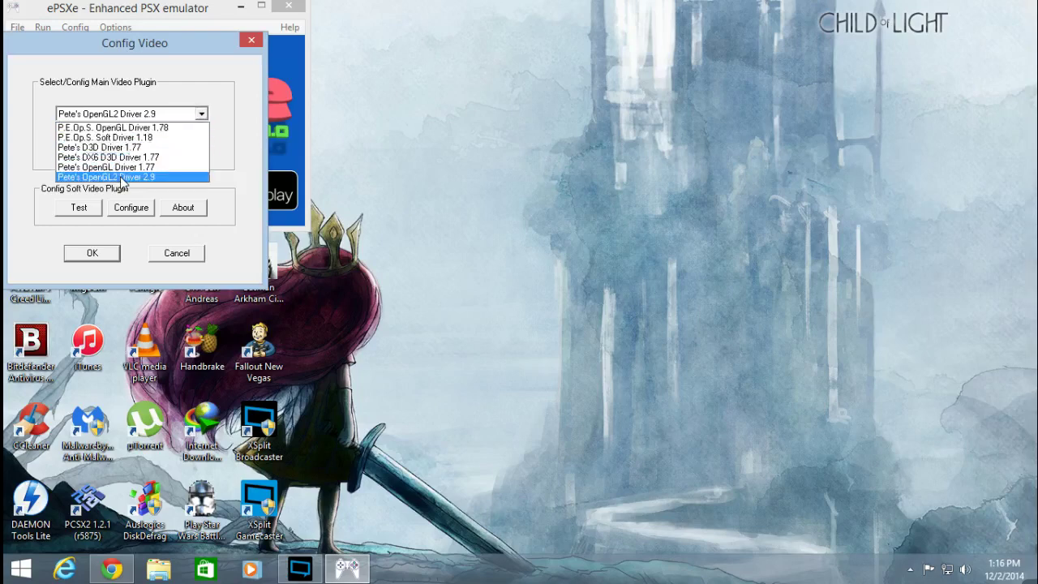
click(121, 177)
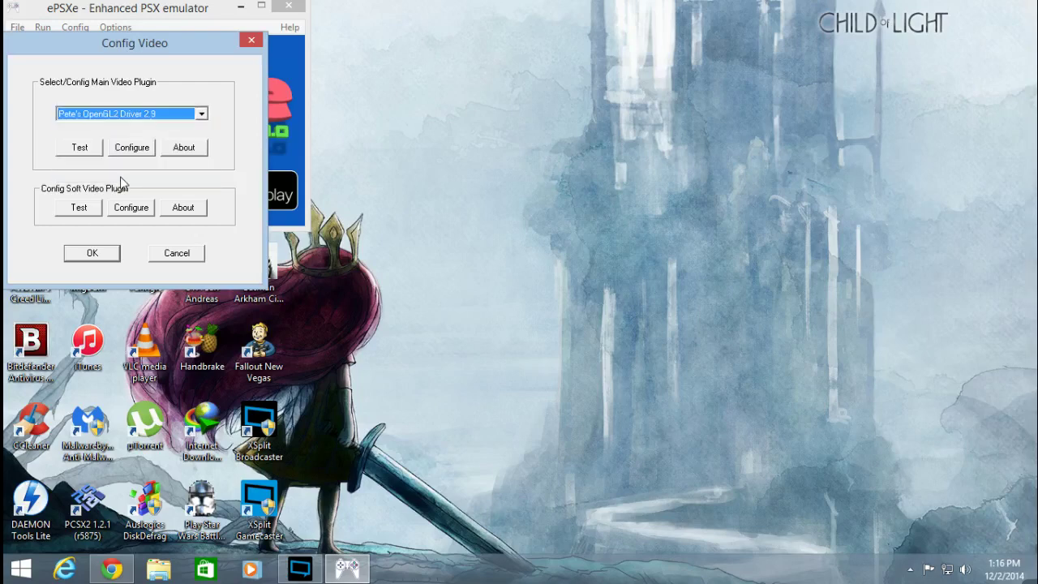
click(73, 151)
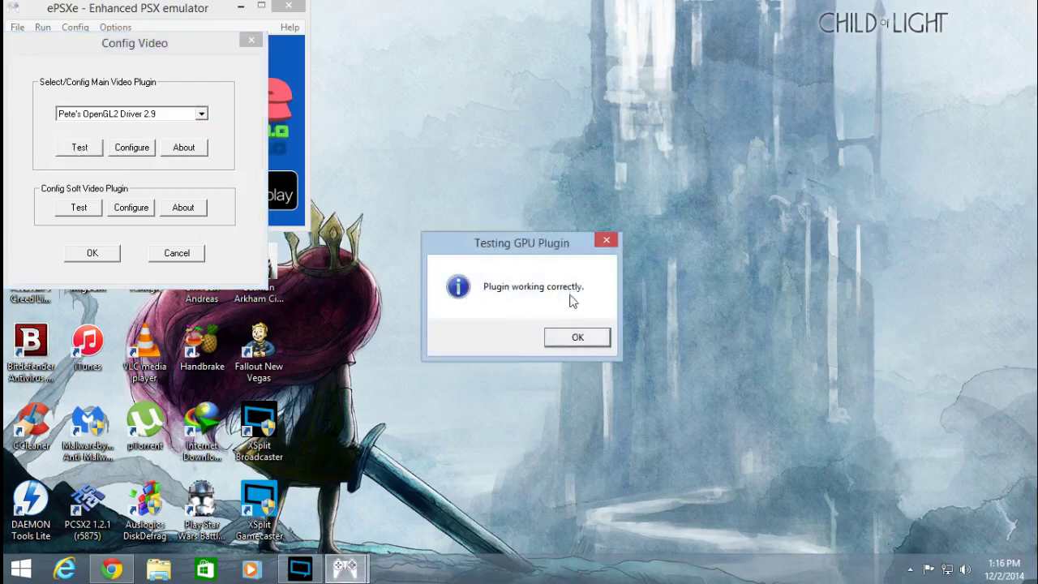
click(578, 339)
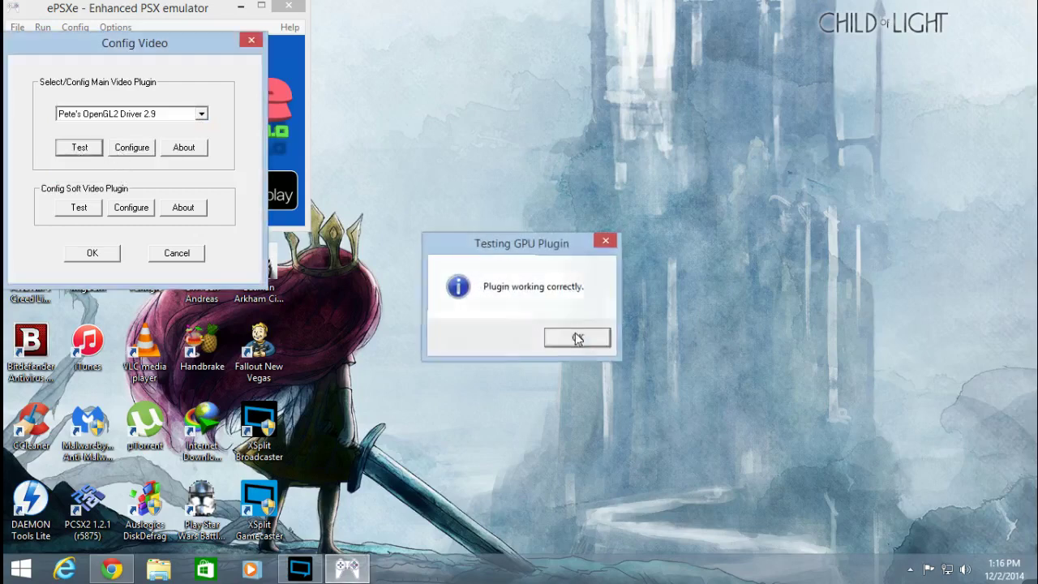
Configure the main video plugin with a fullscreen desktop resolution of 1280 x 720.
click(123, 151)
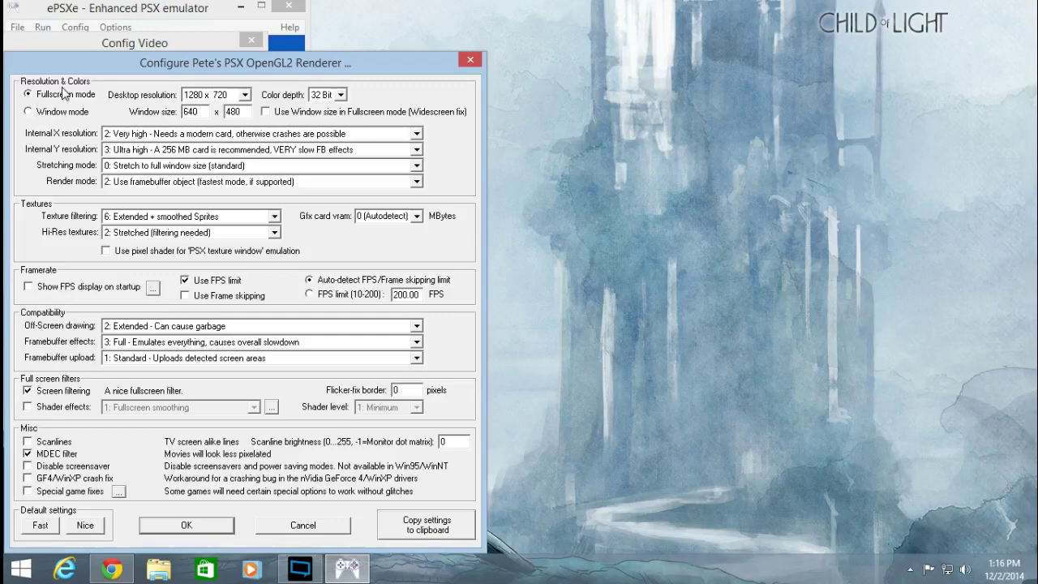
click(245, 95)
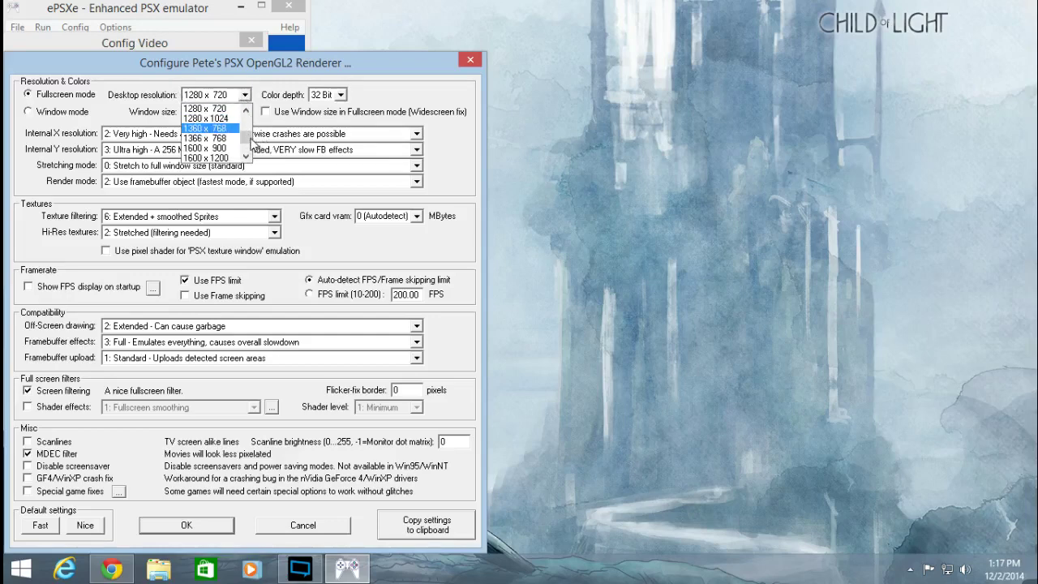
drag(251, 144, 252, 152)
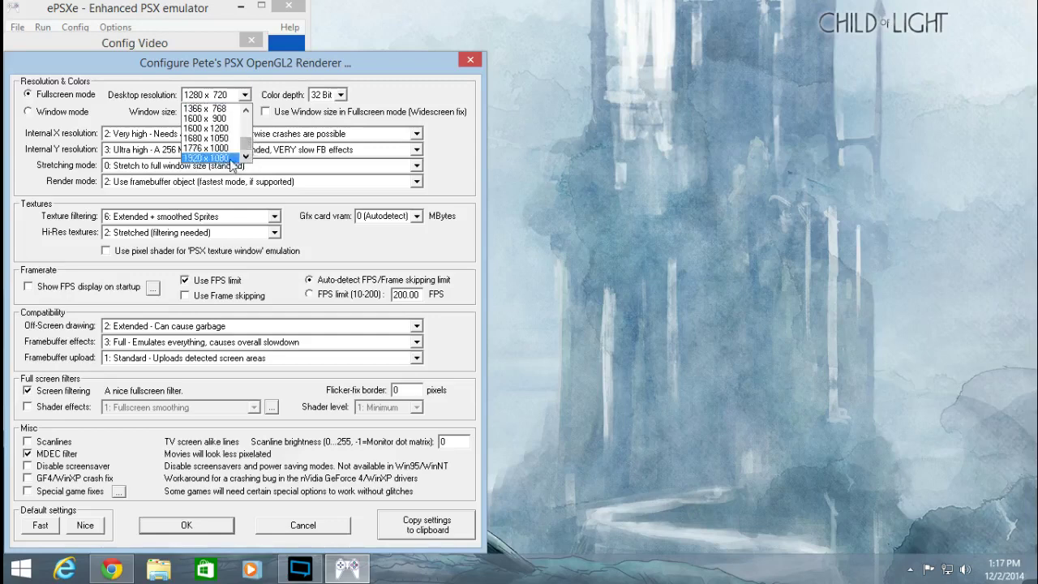
drag(251, 145, 249, 130)
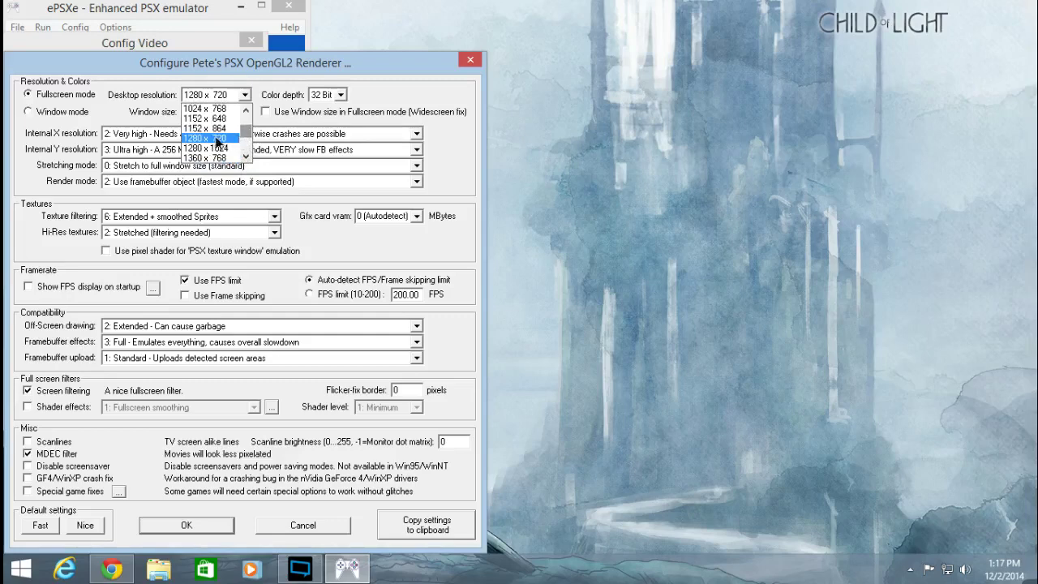
click(216, 139)
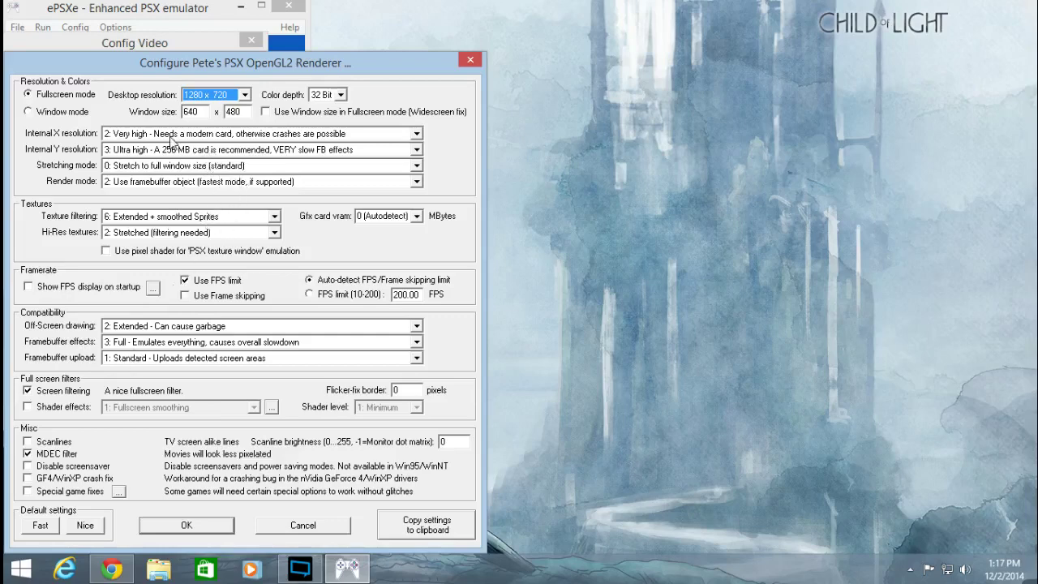
Set the internal X resolution to 2: Very high and the internal Y resolution to 3: Ultra high.
click(414, 135)
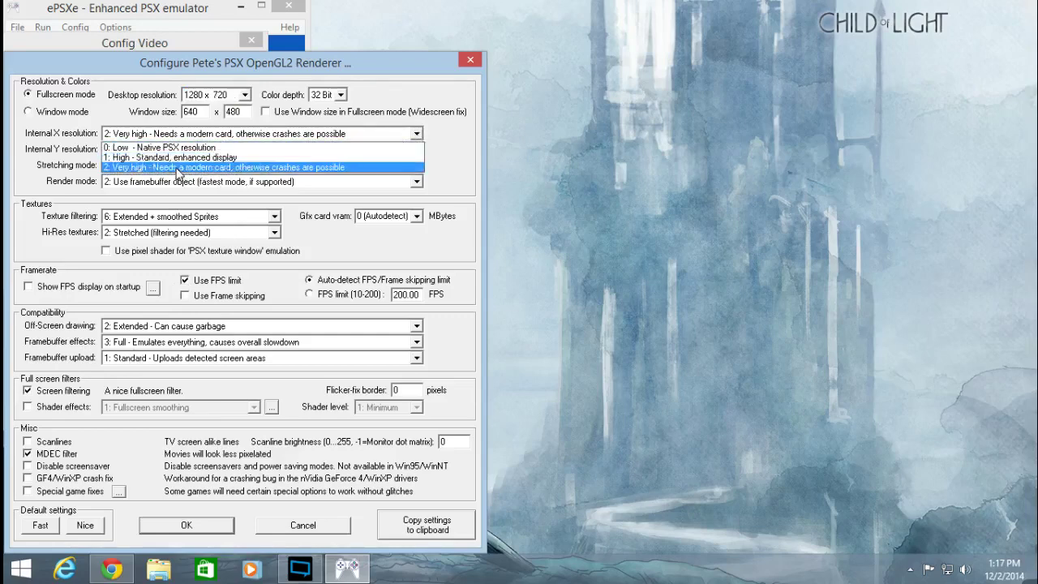
click(177, 169)
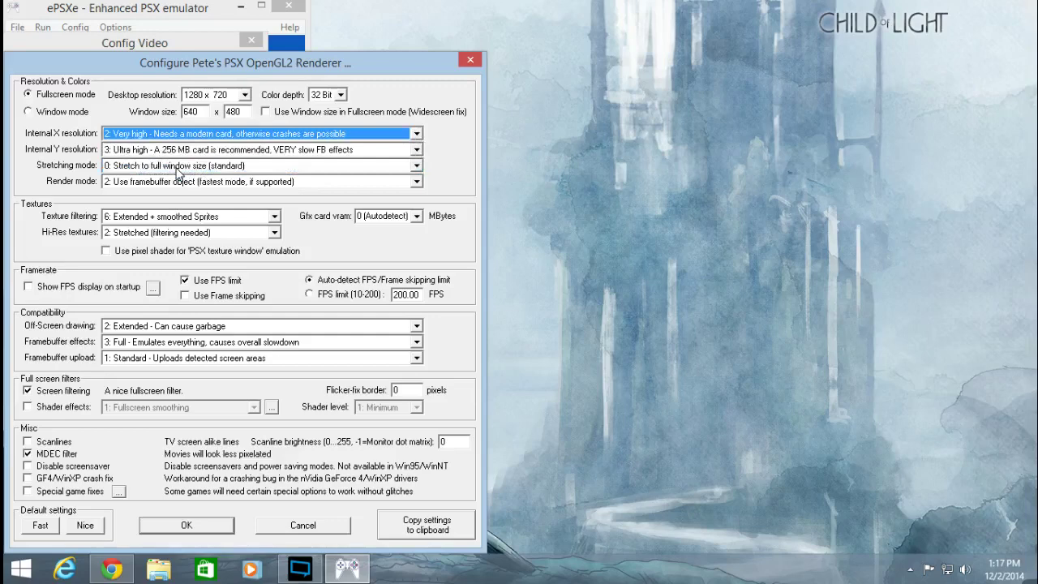
click(275, 154)
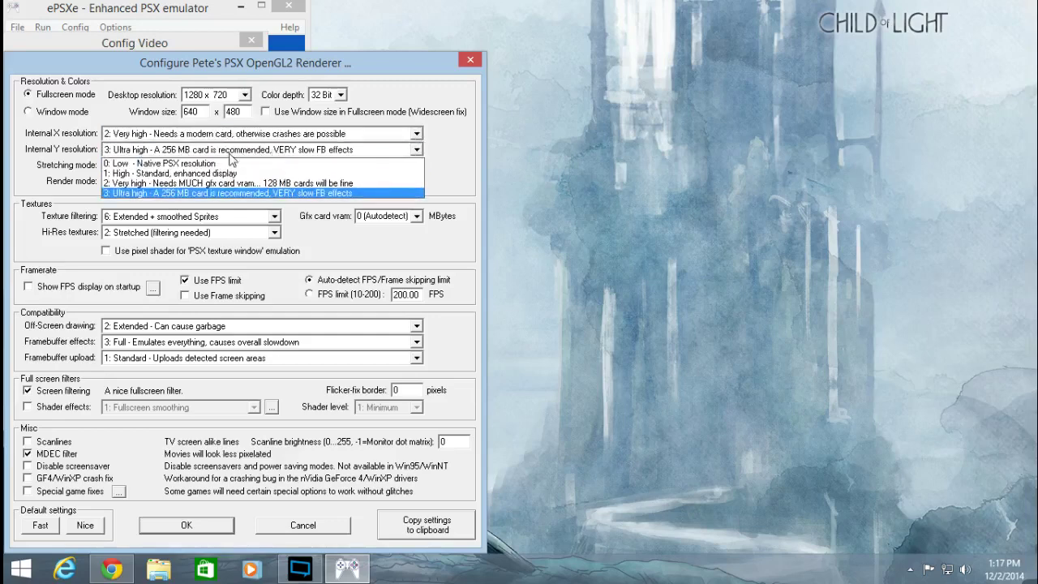
click(187, 195)
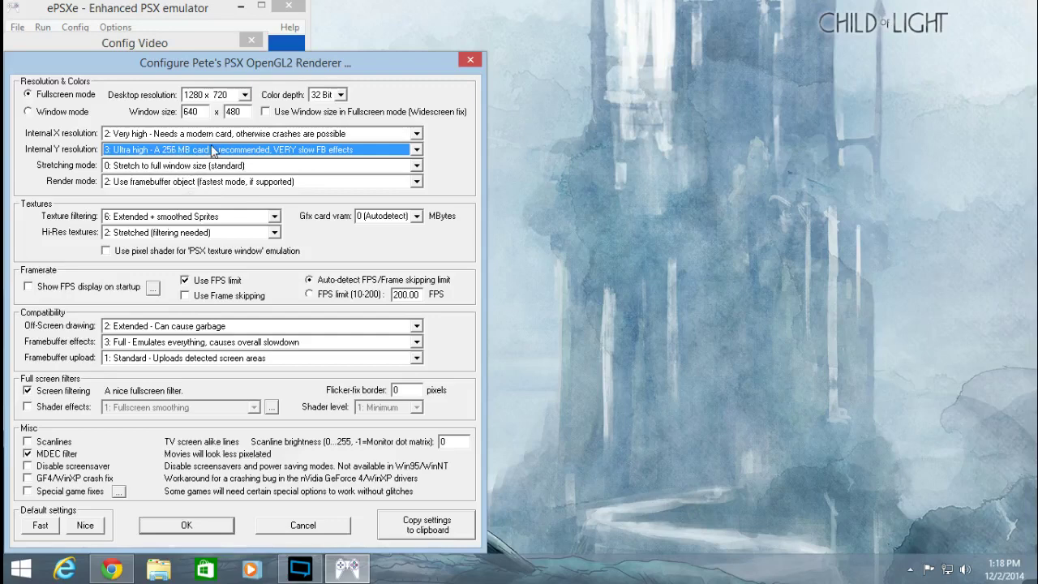
click(210, 152)
click(210, 152)
click(211, 134)
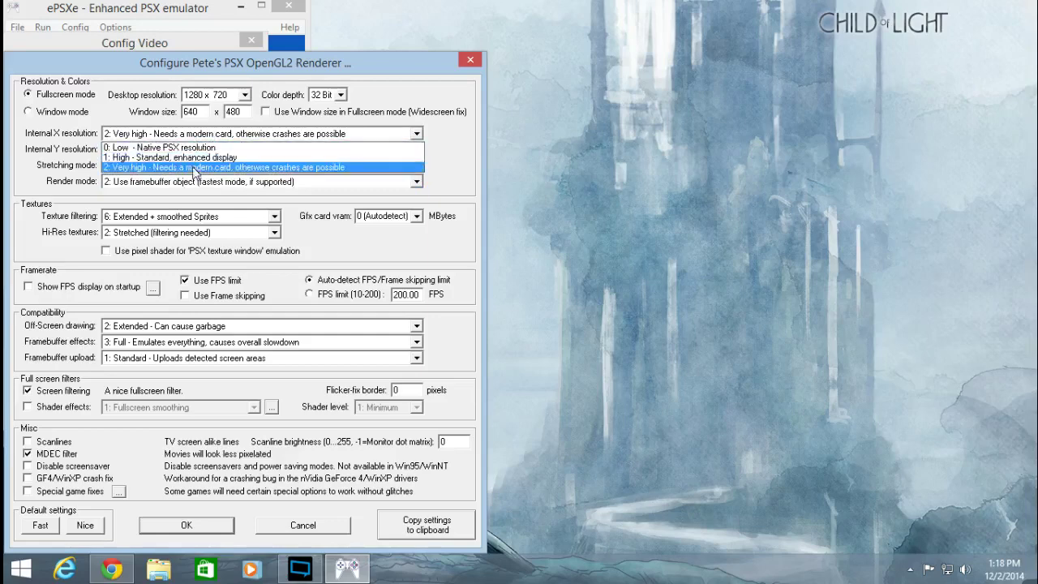
click(196, 168)
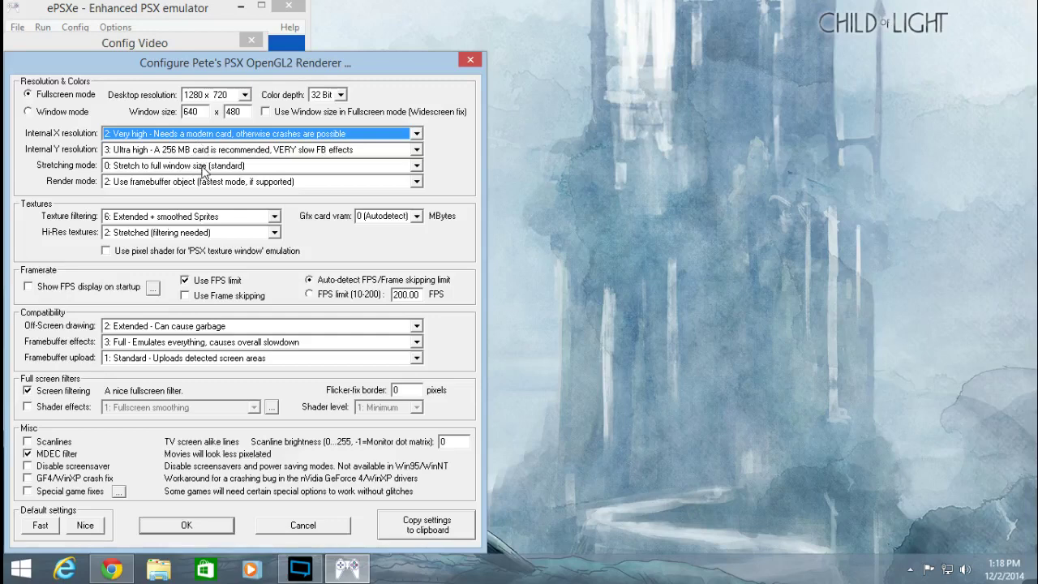
Set the stretching mode to 0: Stretch to full window size and the render mode to 2: Use framebuffer object.
click(204, 168)
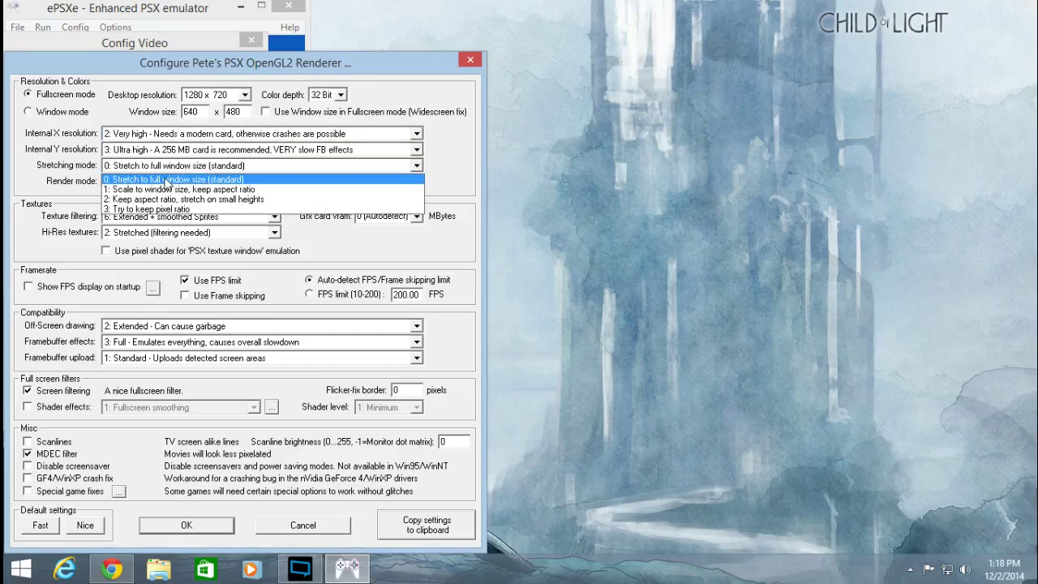
click(167, 180)
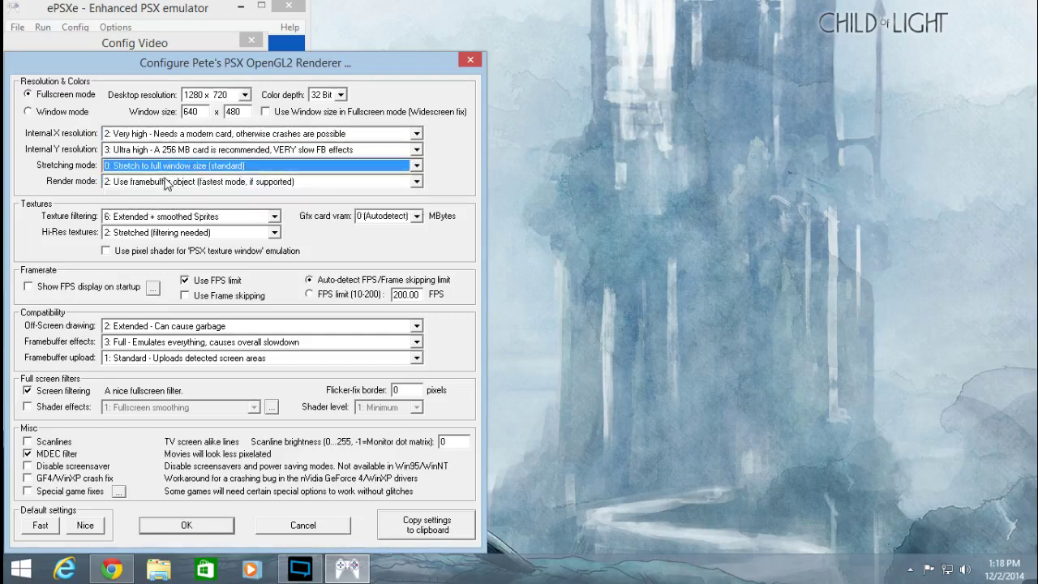
click(166, 183)
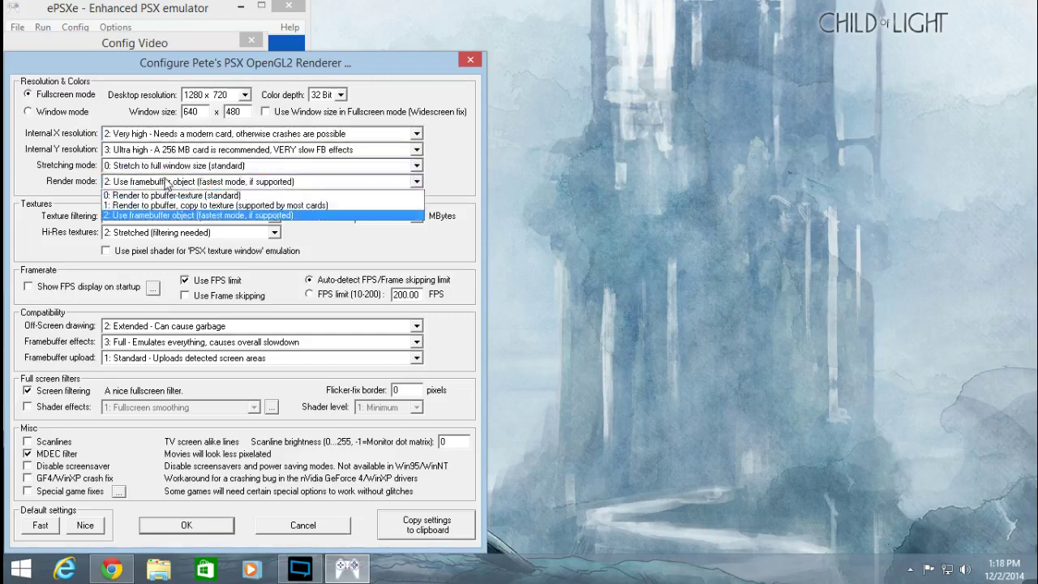
click(151, 216)
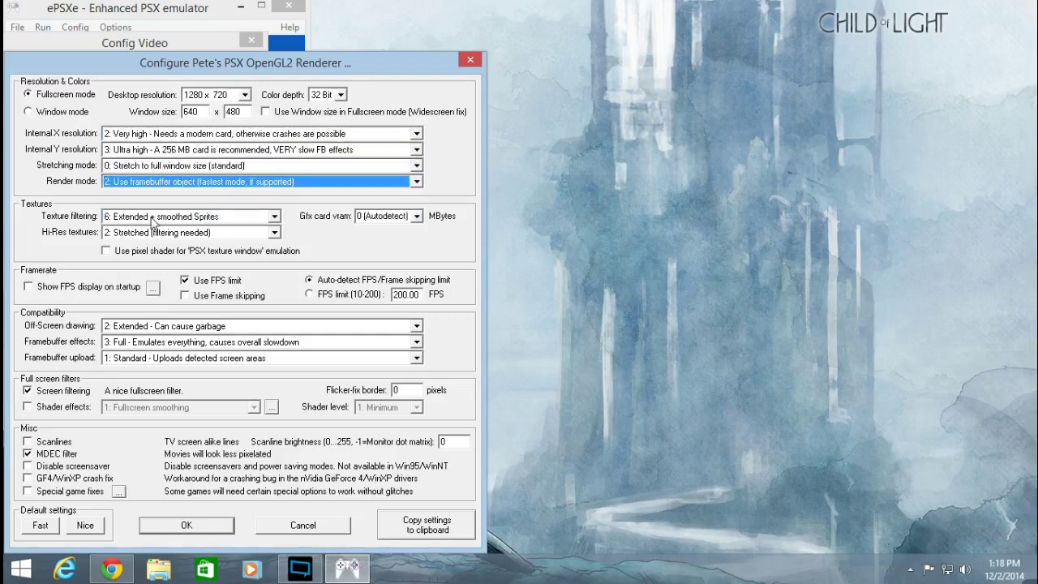
click(120, 183)
click(121, 216)
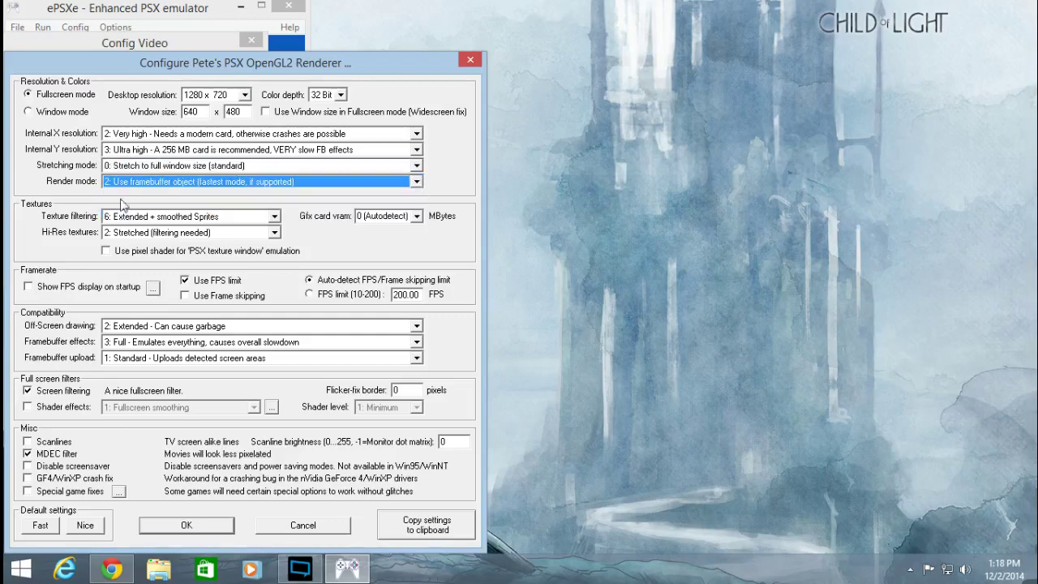
click(131, 151)
click(137, 195)
click(140, 135)
click(141, 170)
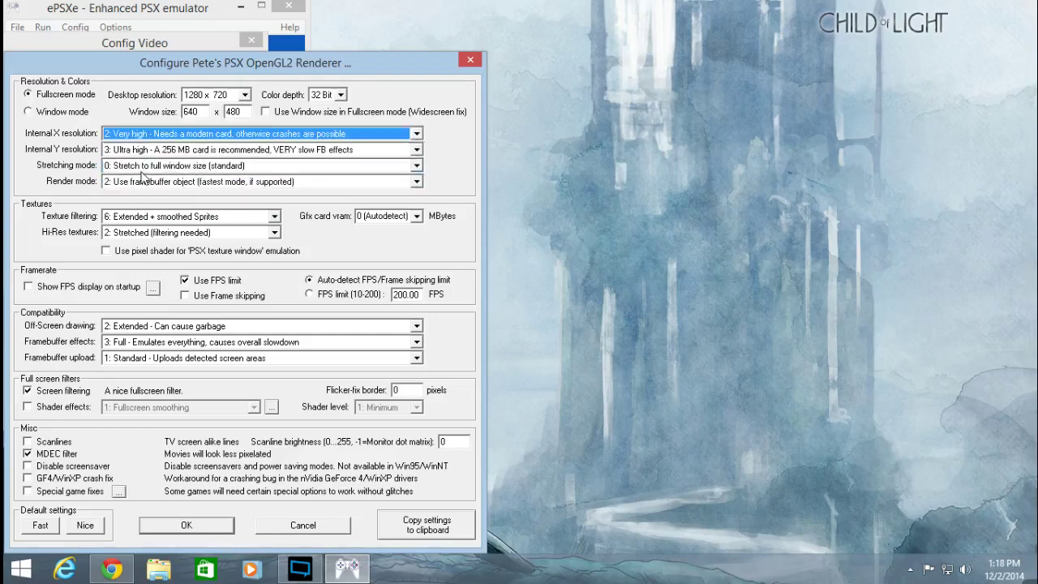
Set texture filtering to 6: Extended + smoothed Sprites and Hi-Res textures to 2: Stretched (filtering needed).
click(274, 217)
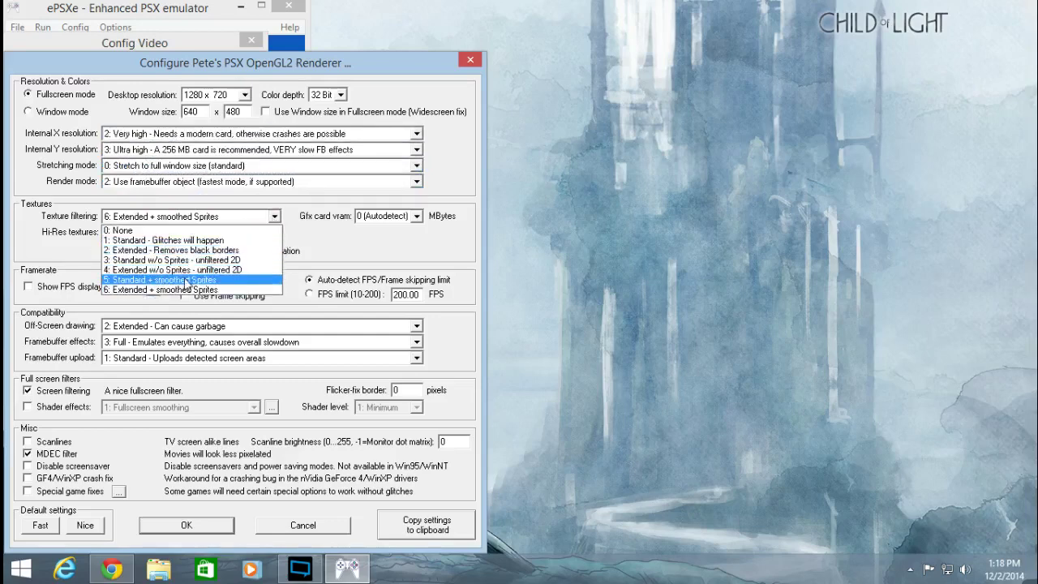
click(189, 289)
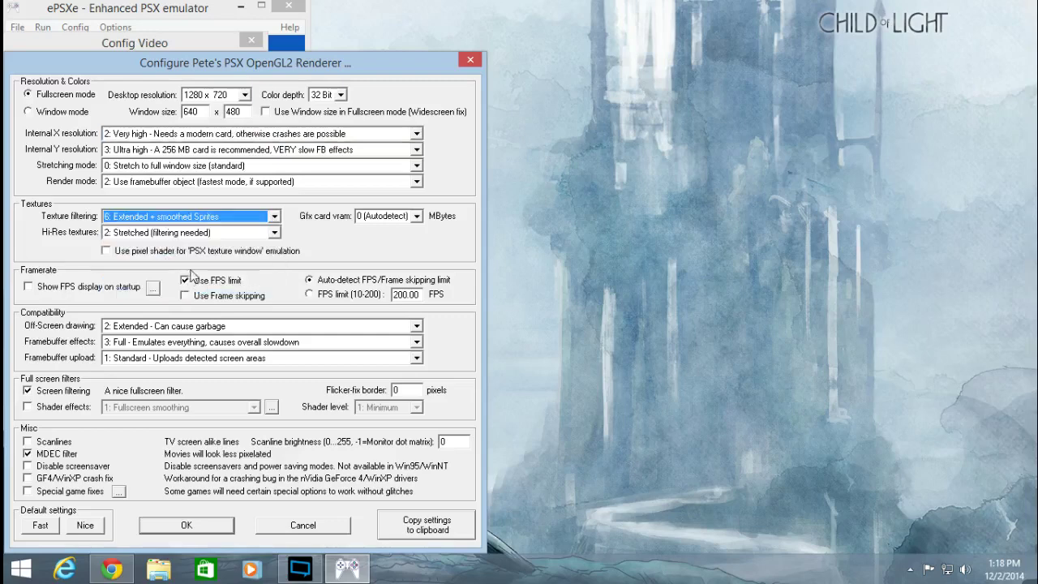
click(274, 234)
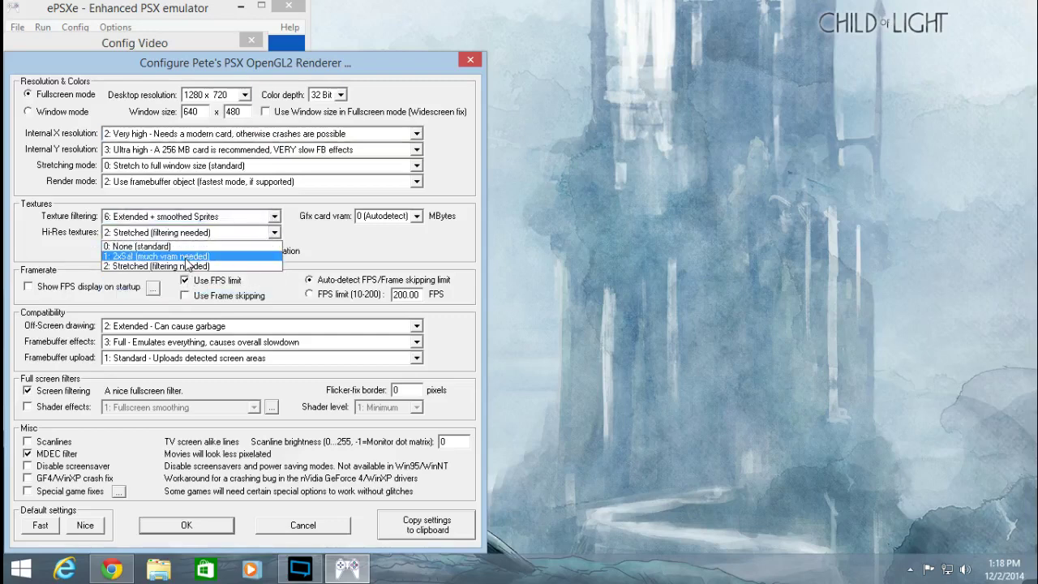
click(207, 264)
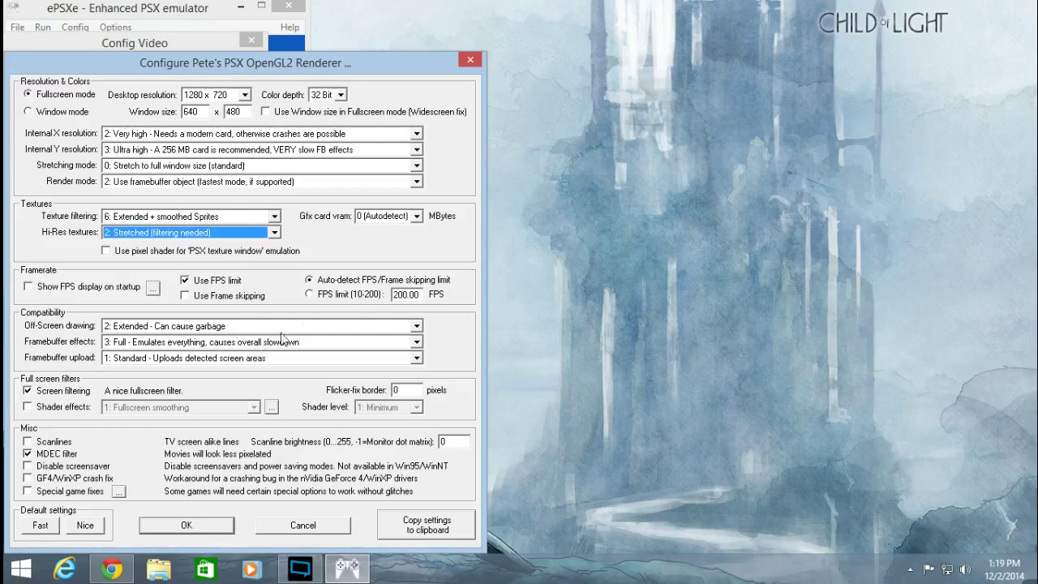
Set the off-screen drawing compatibility option to 2: Extended - Can cause garbage.
click(394, 326)
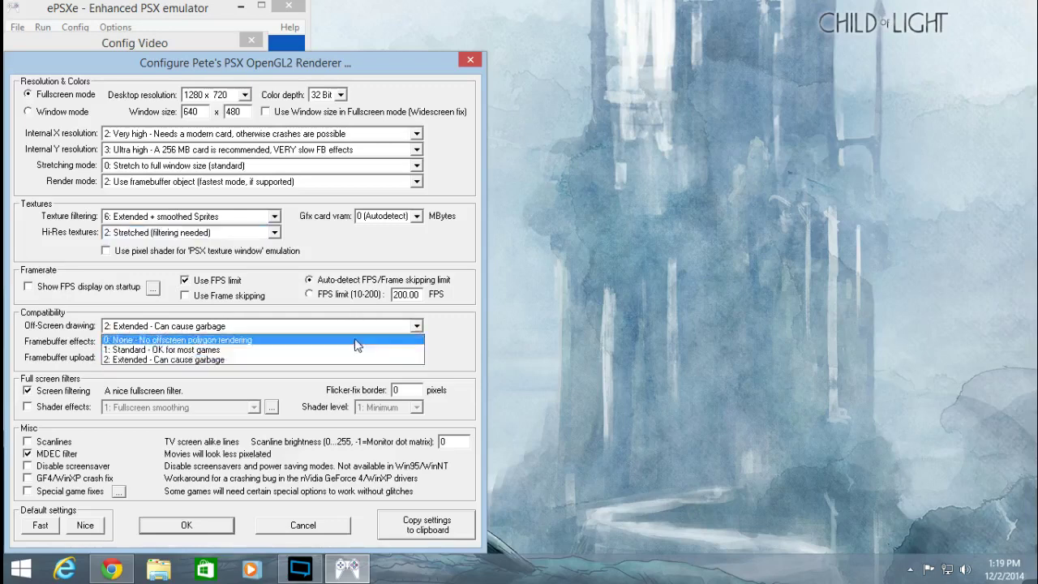
click(176, 360)
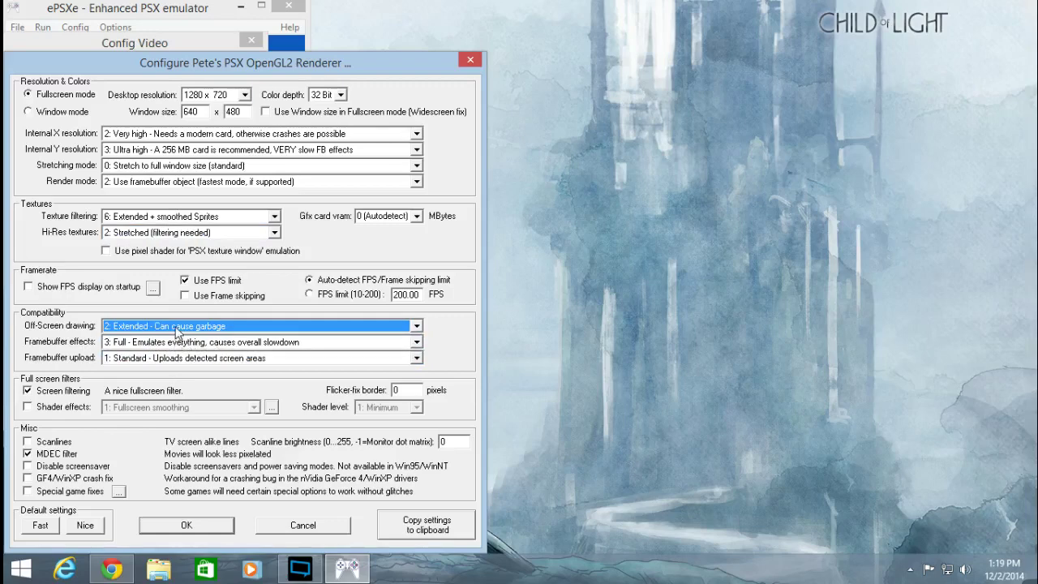
click(178, 327)
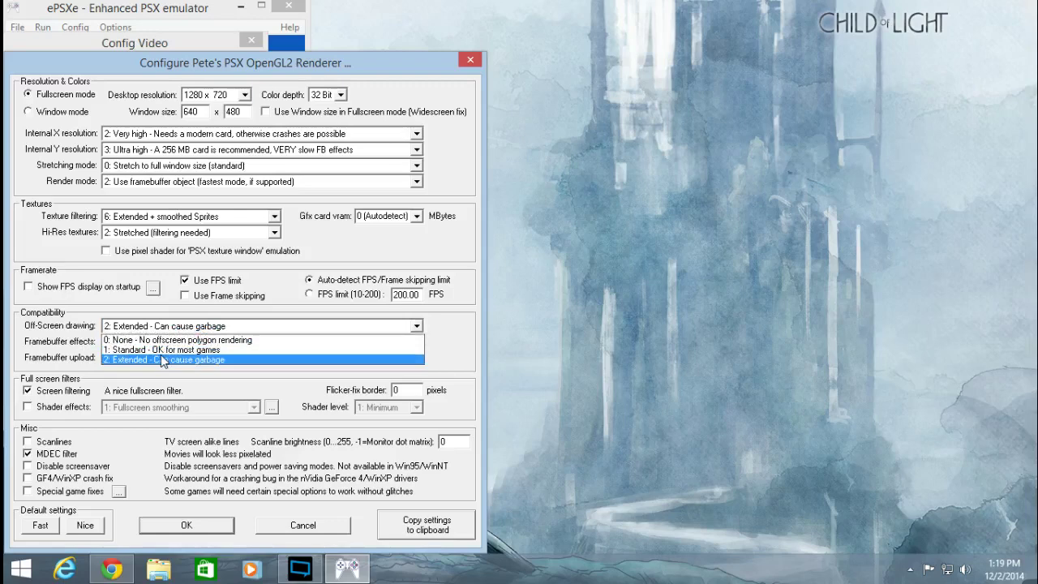
click(161, 359)
Set framebuffer effects to 3: Full and framebuffer upload to 1: Standard, and accept the video plugin configuration.
click(165, 342)
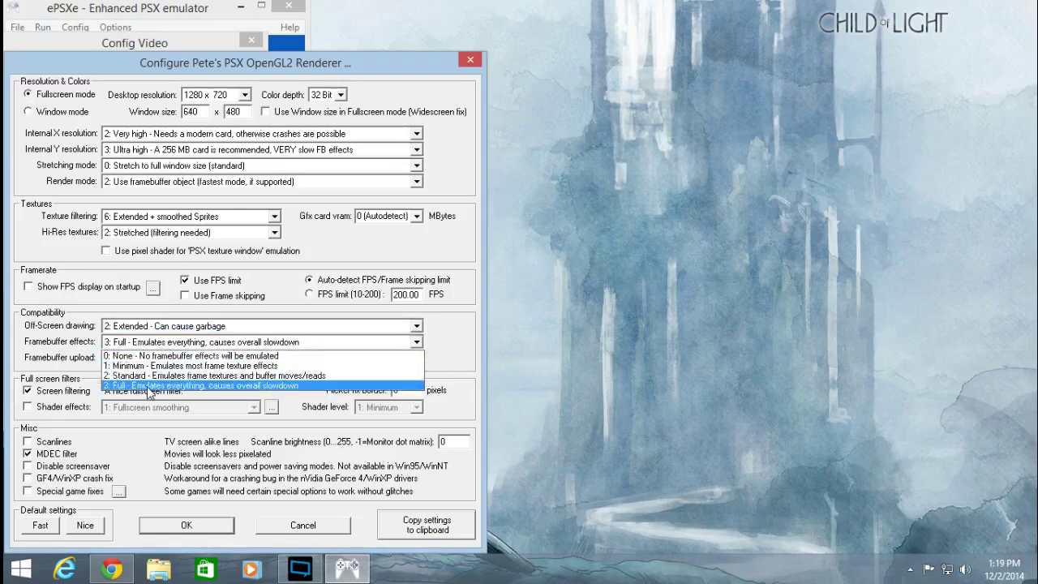
click(148, 386)
click(183, 359)
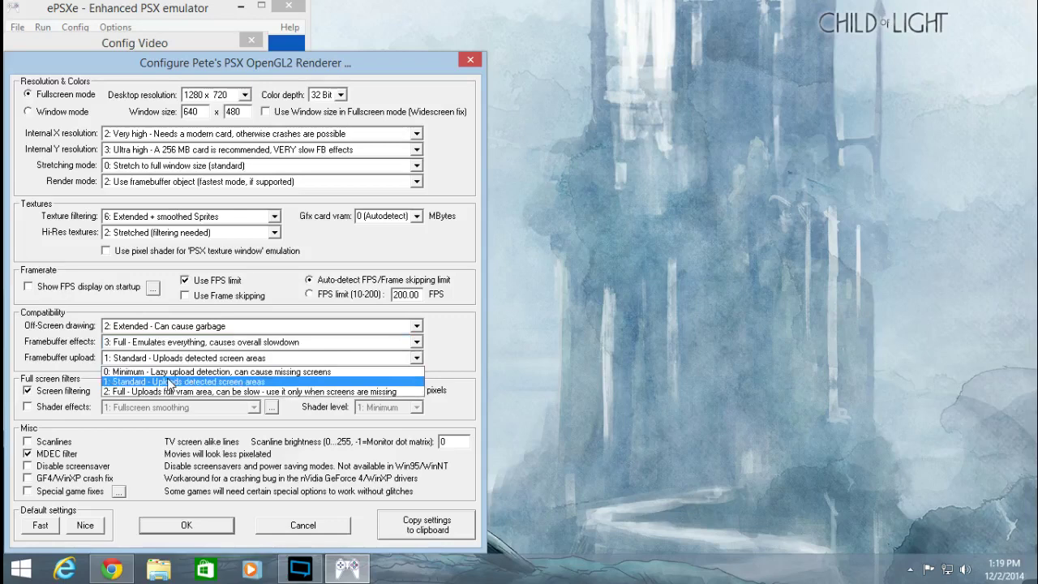
click(168, 382)
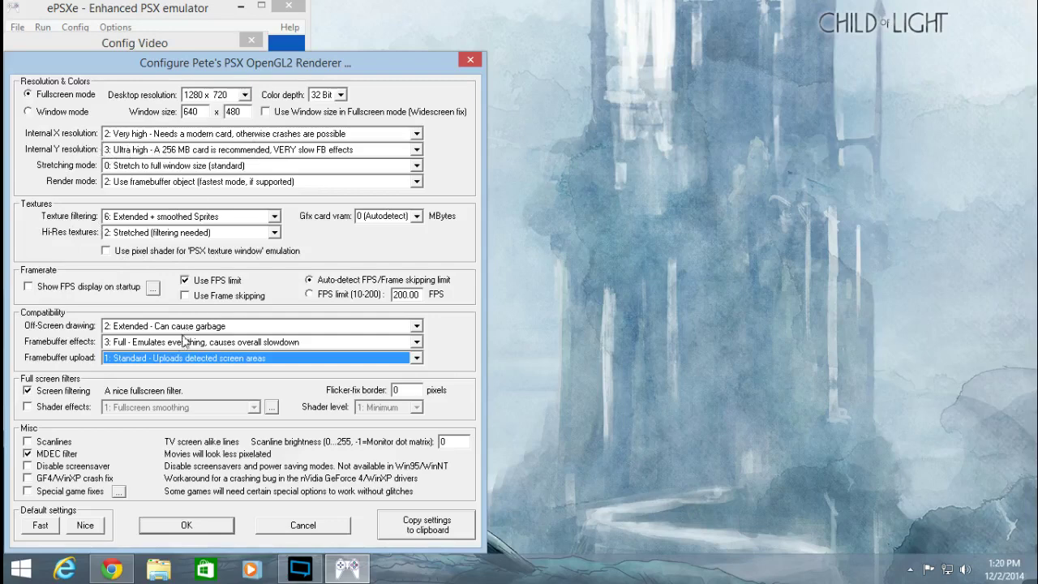
click(182, 523)
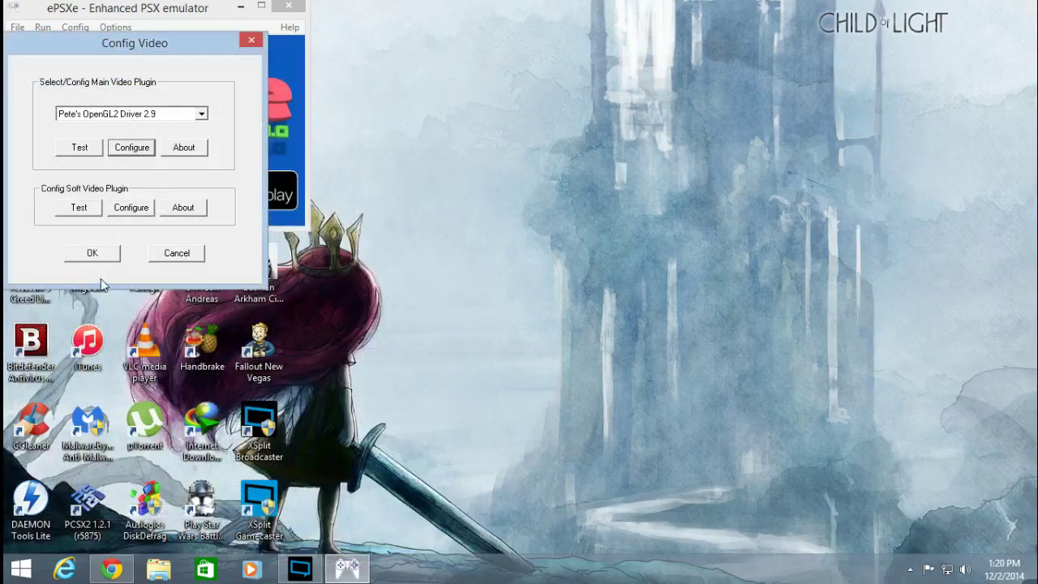
click(91, 254)
Run the game ISO Final Fantasy VII - CD1.bin from the Final Fantasy VII folder.
click(25, 29)
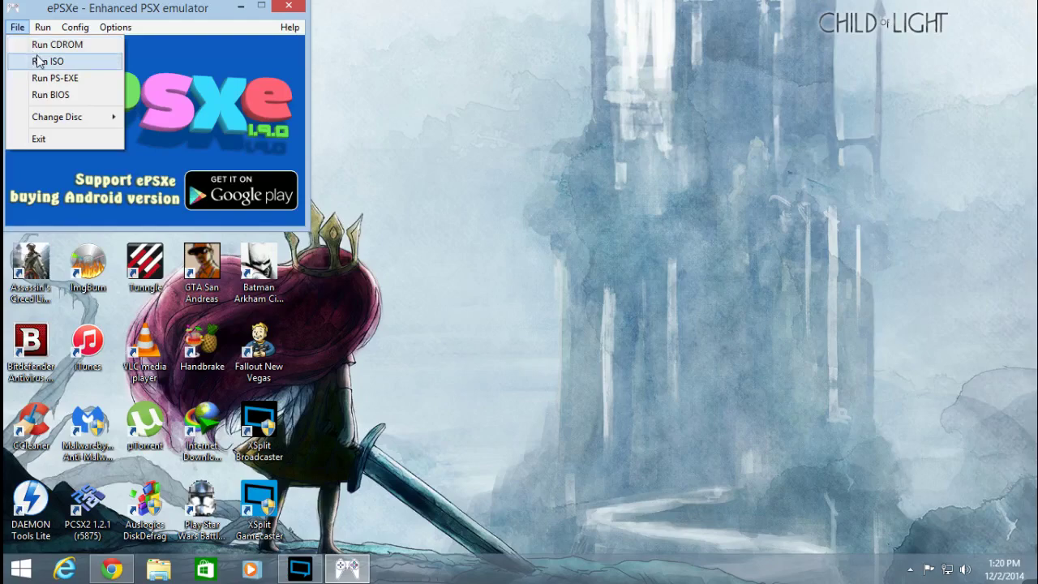
click(38, 62)
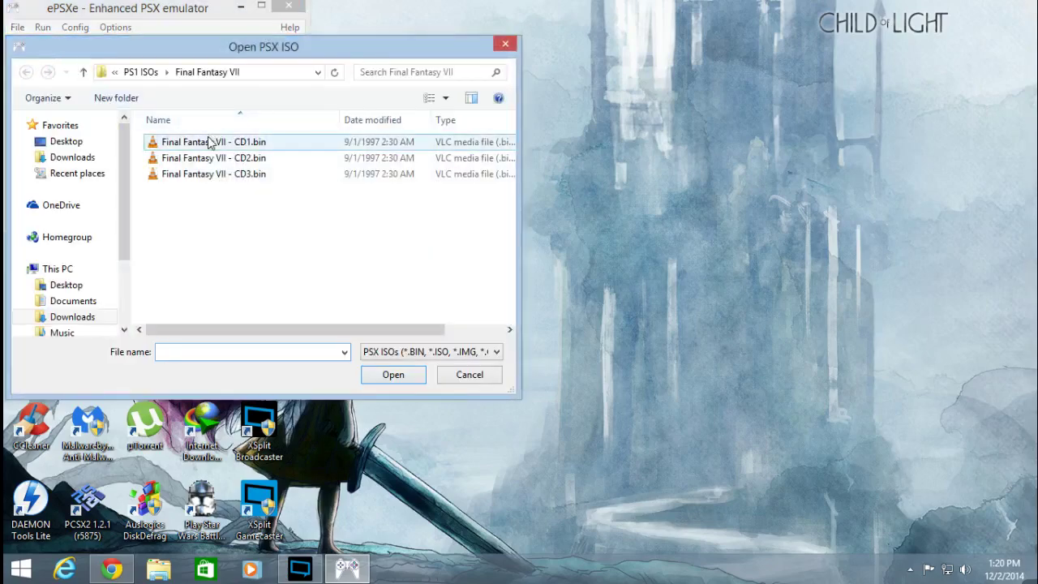
click(206, 145)
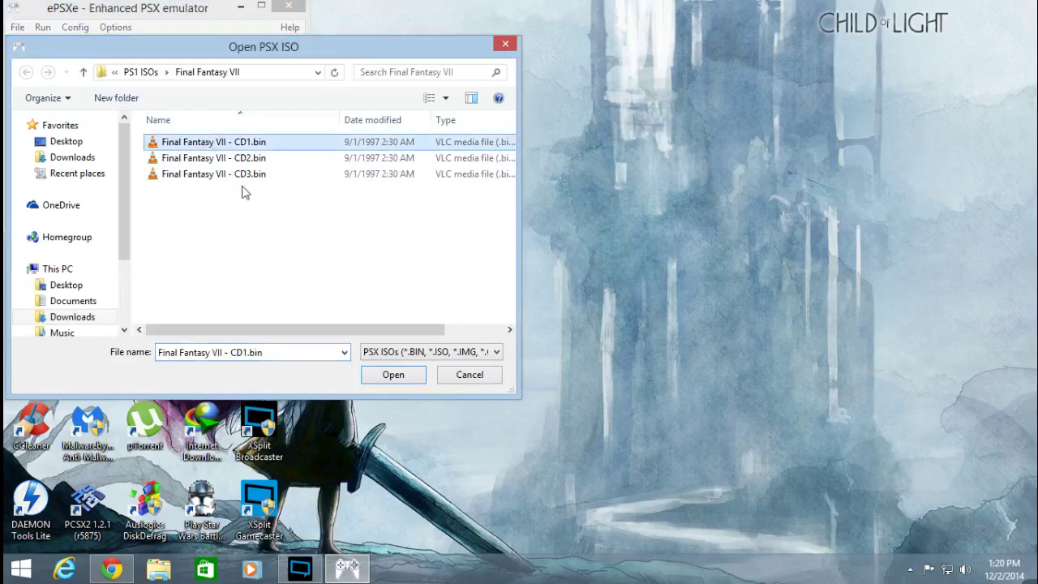
click(393, 375)
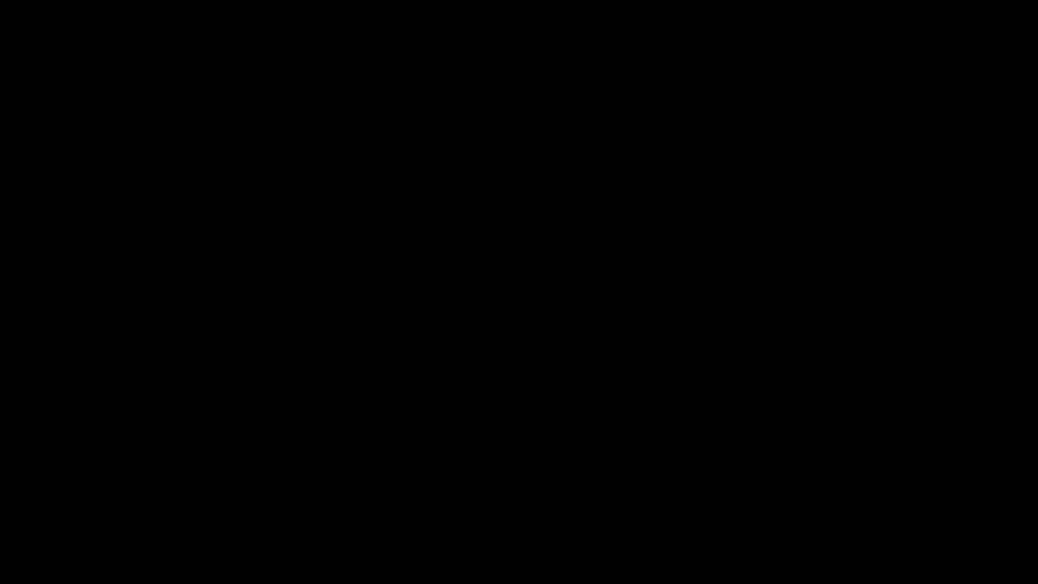